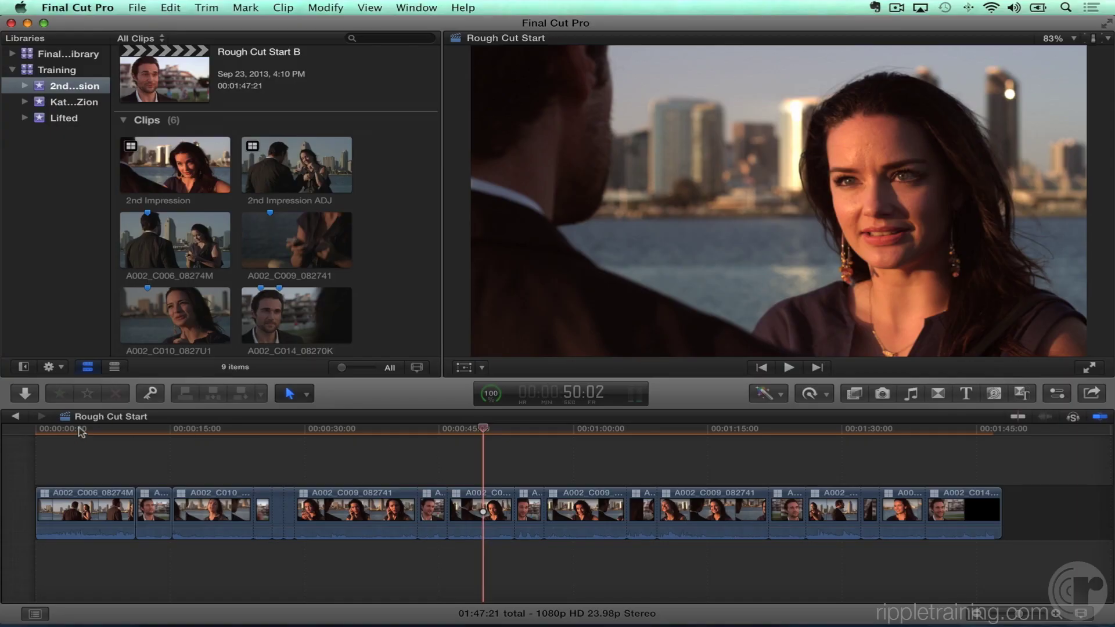
# Step: Scrub the opening of Rough Cut Start, zoom the timeline in, and play from the start to about 22 seconds
pyautogui.click(65, 430)
pyautogui.moveTo(65, 429); pyautogui.dragTo(84, 429)
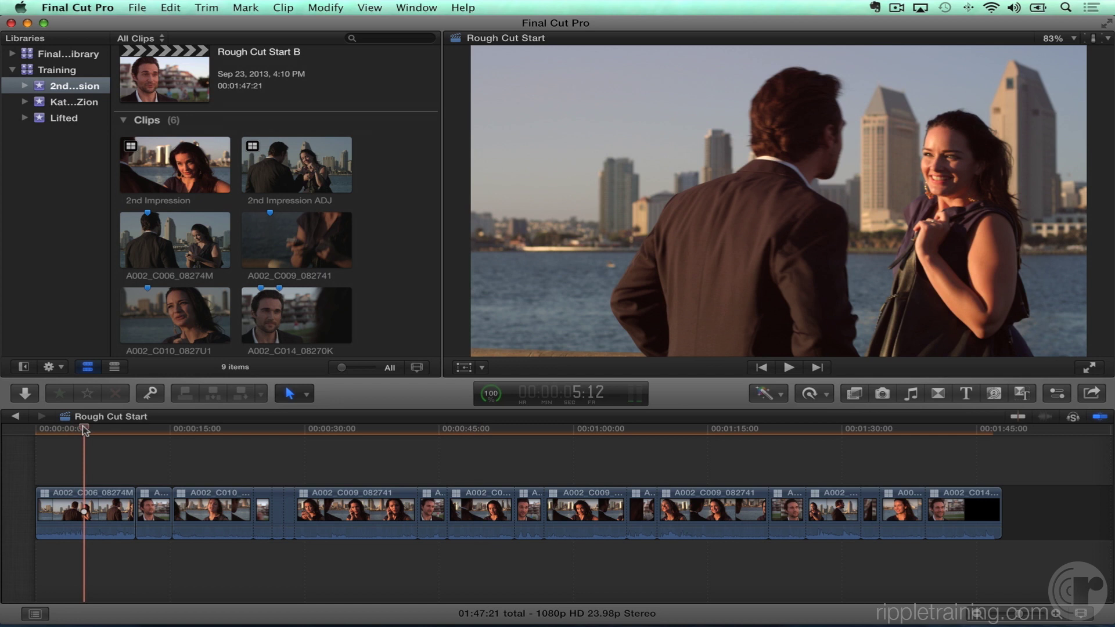
pyautogui.moveTo(85, 429); pyautogui.dragTo(10, 430)
pyautogui.press('super+equal')
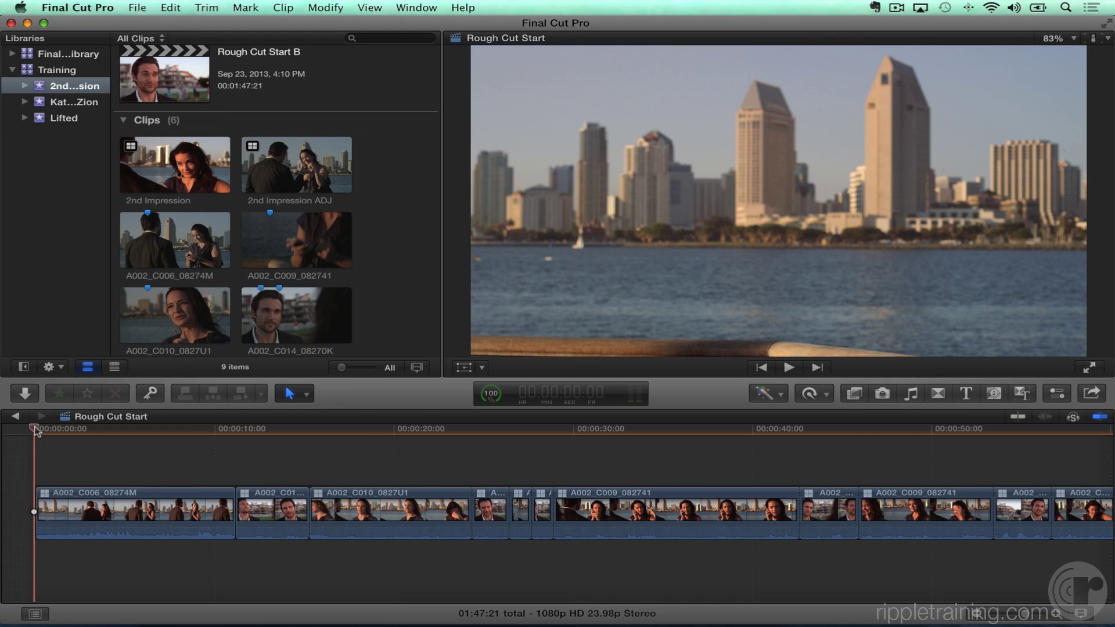
pyautogui.press('space')
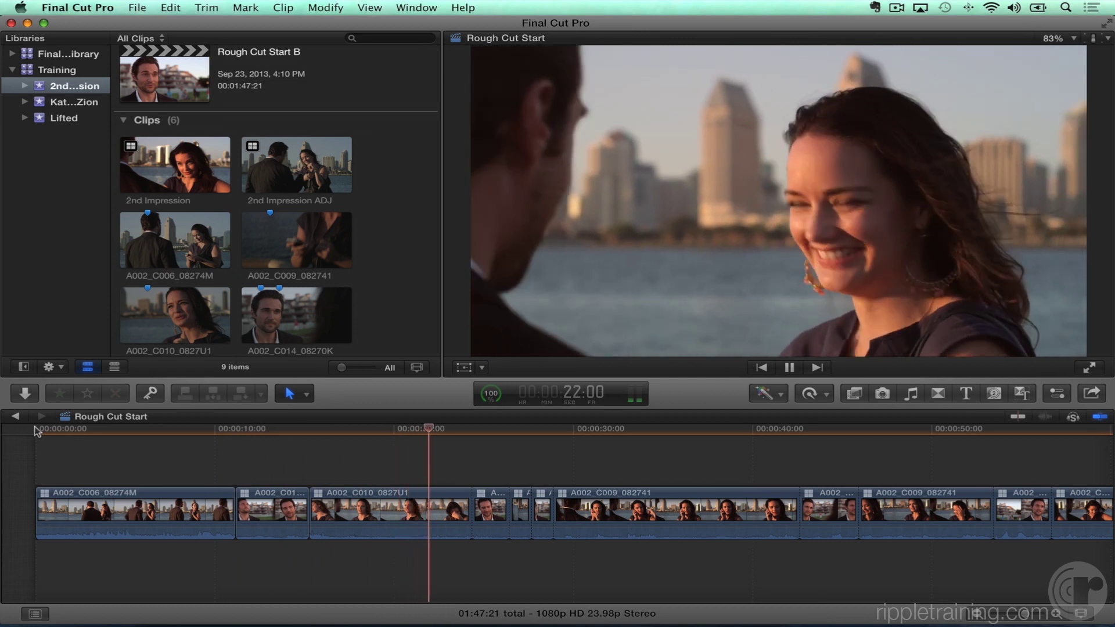
pyautogui.press('space')
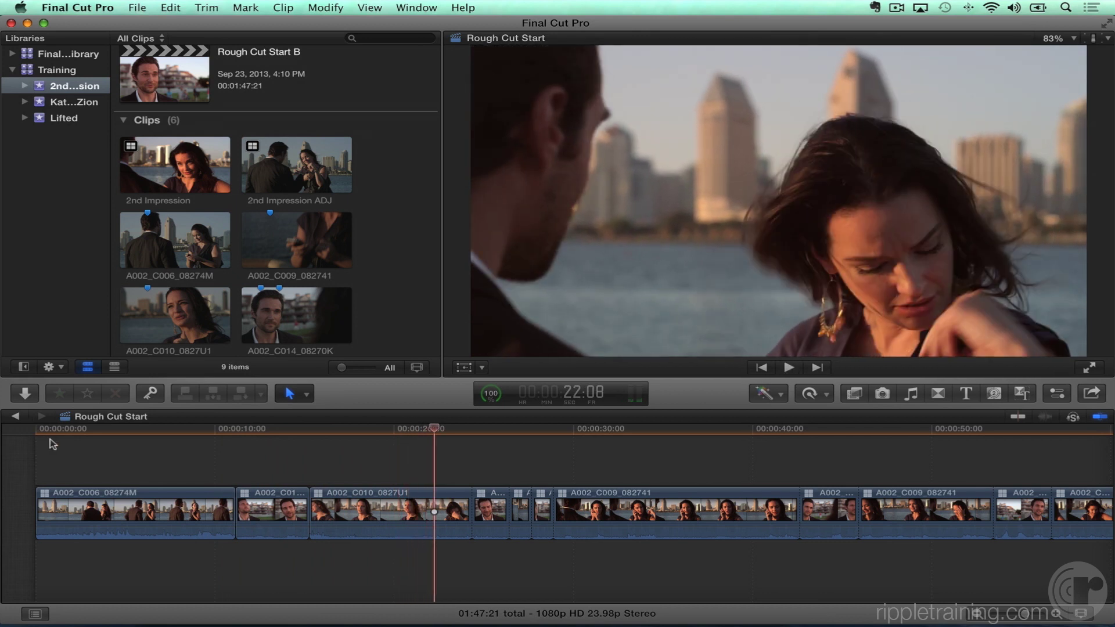
# Step: Play the man's close-up from about 10 to 14 seconds twice, then zoom the timeline in on it
pyautogui.click(222, 429)
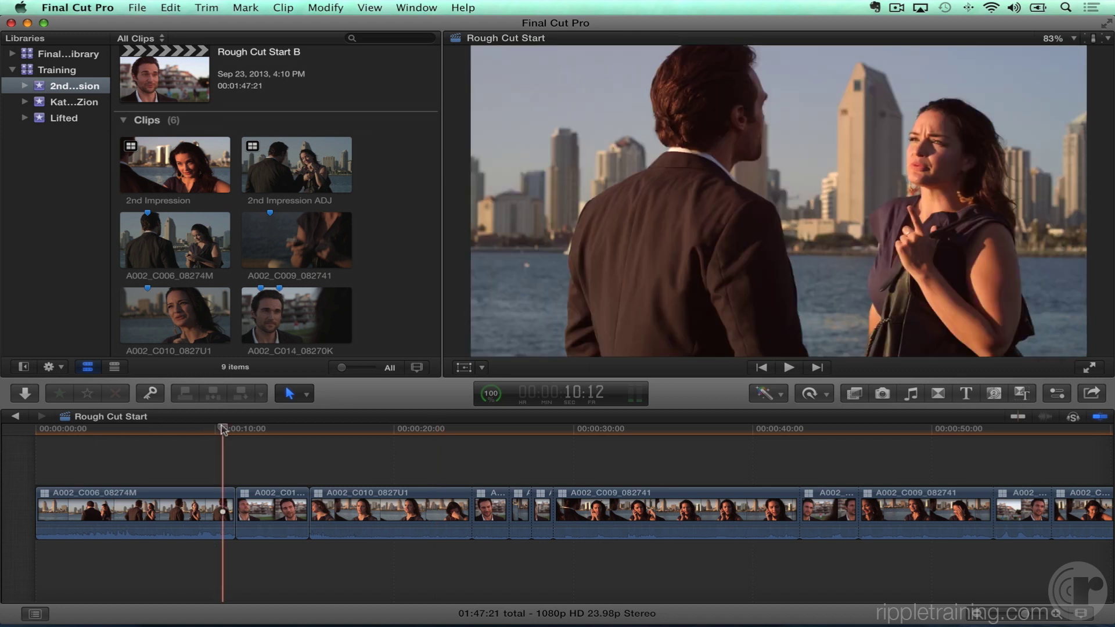
pyautogui.moveTo(222, 430); pyautogui.dragTo(234, 429)
pyautogui.press('space')
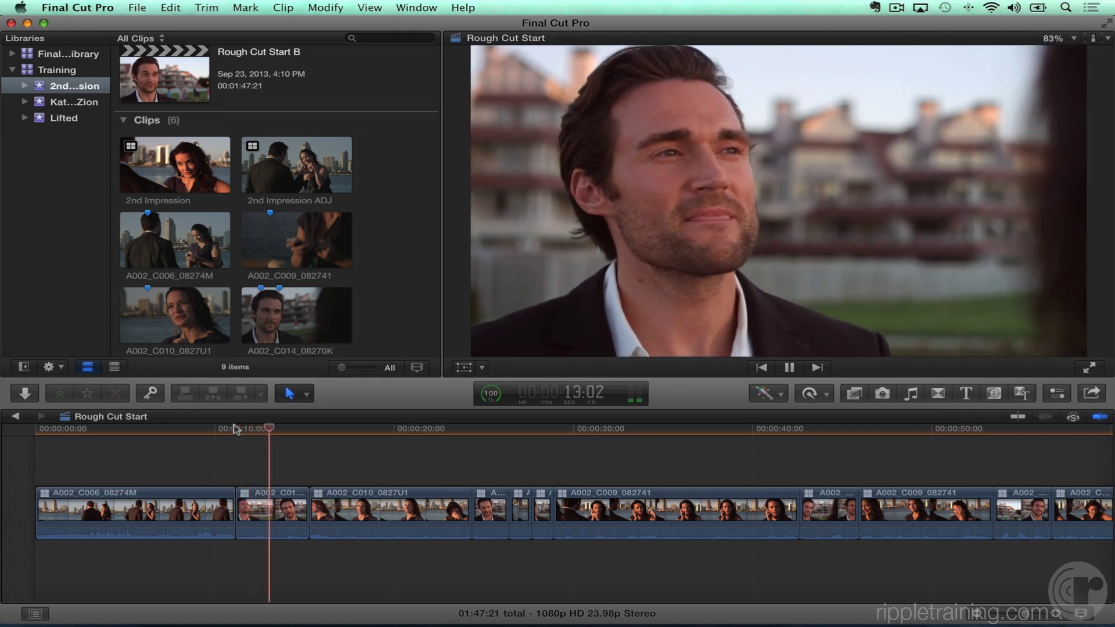
pyautogui.press('space')
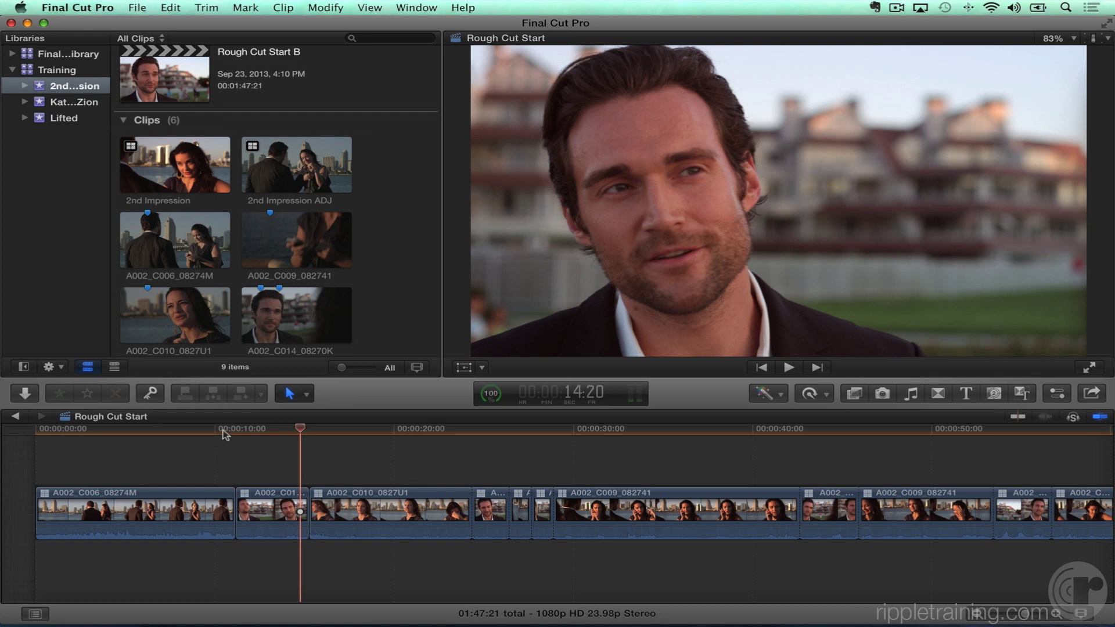
pyautogui.click(224, 431)
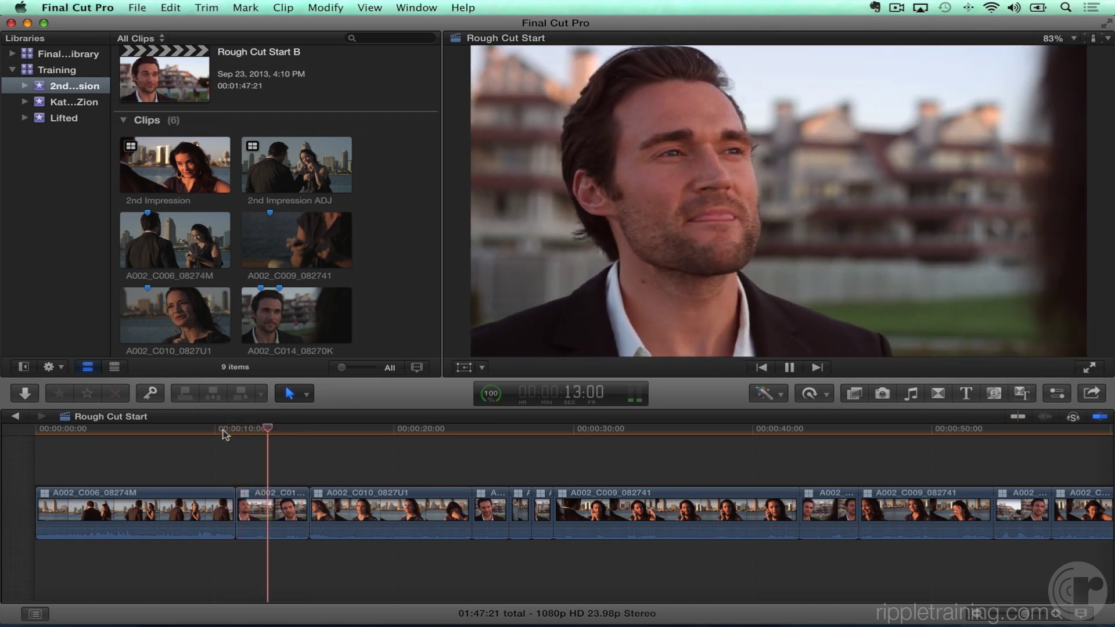
pyautogui.press('space')
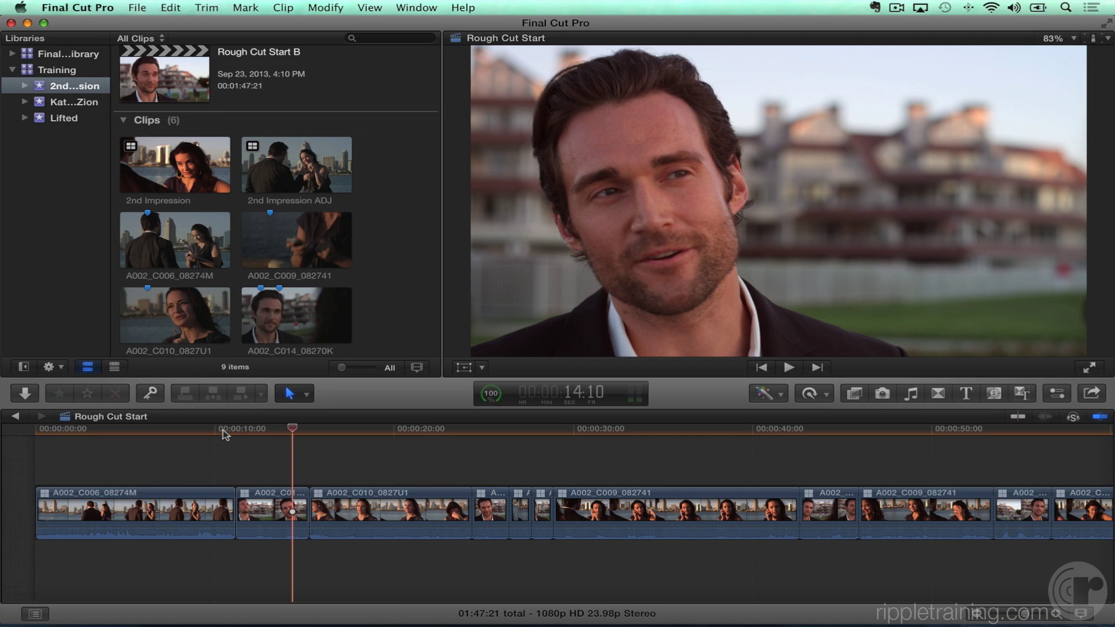
pyautogui.press('super+equal')
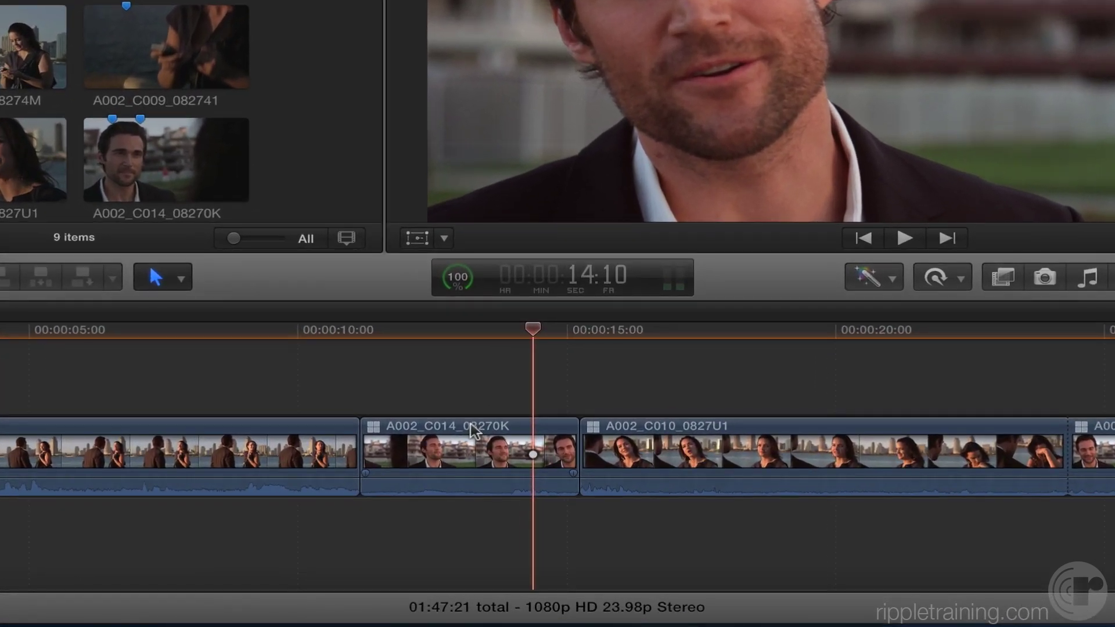
# Step: Expand the A002_C014_08270K clip's audio components and select the A002_C014_08270K - a1 lane
pyautogui.rightClick(472, 427)
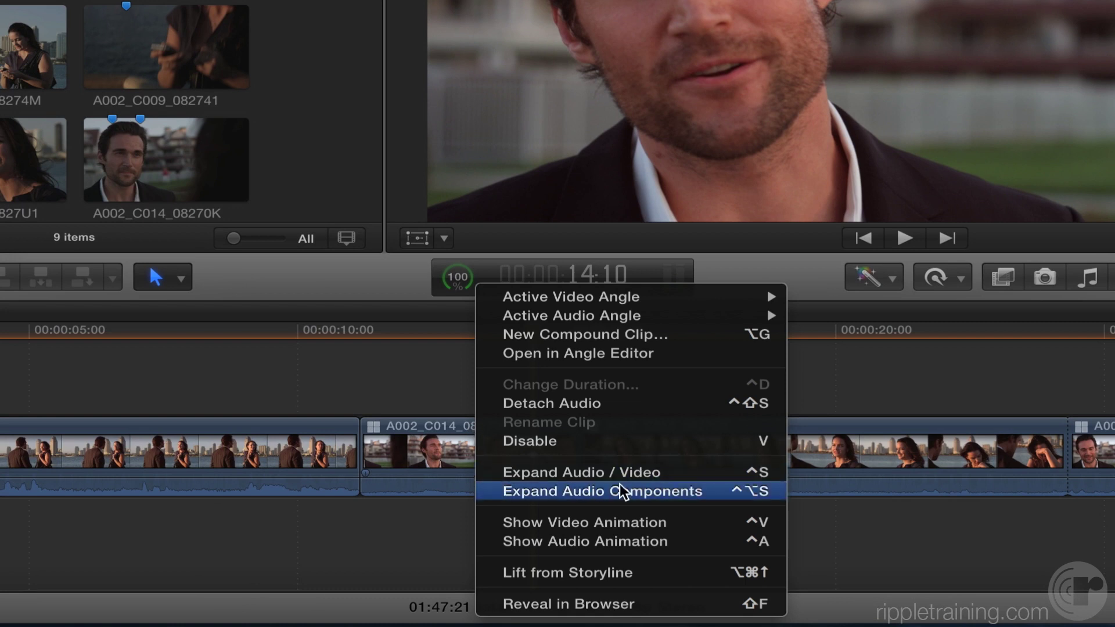
pyautogui.click(680, 498)
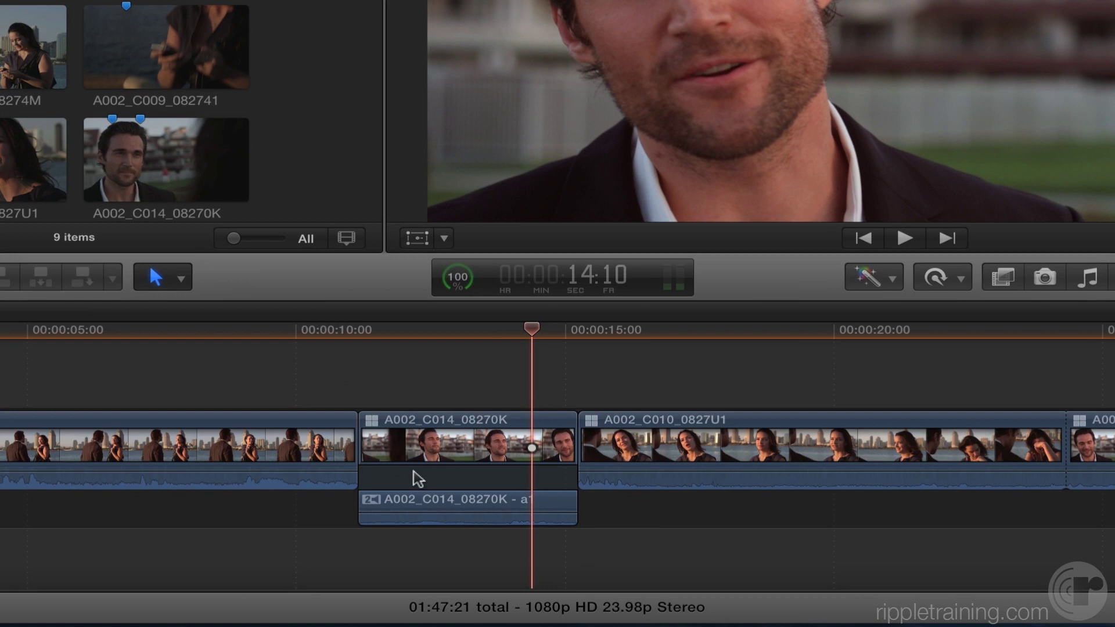
pyautogui.moveTo(428, 512); pyautogui.dragTo(428, 511)
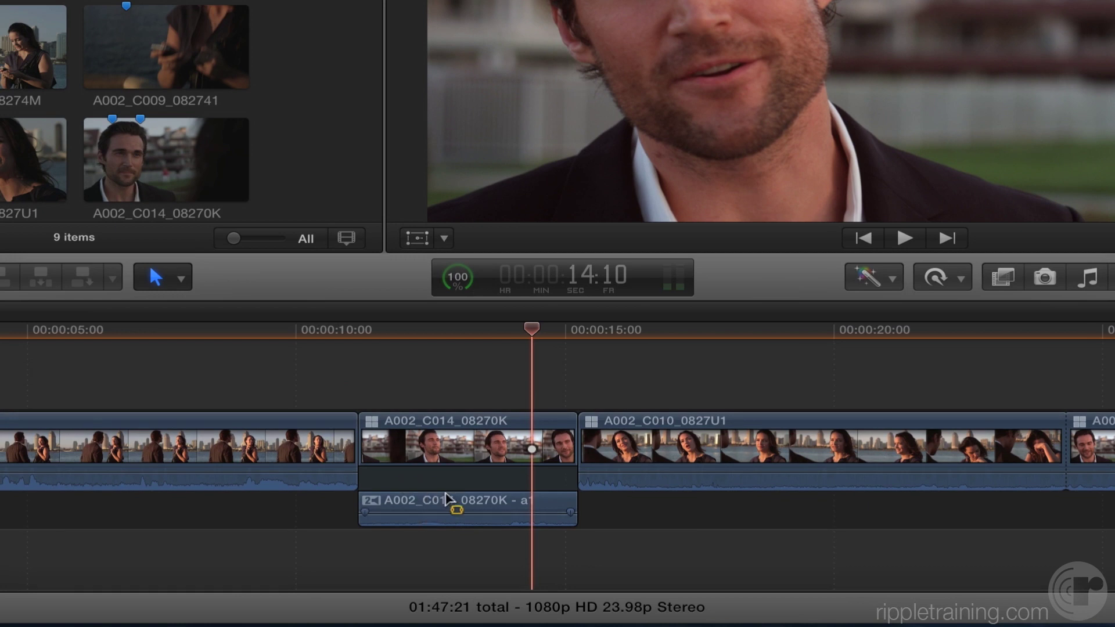
pyautogui.click(452, 499)
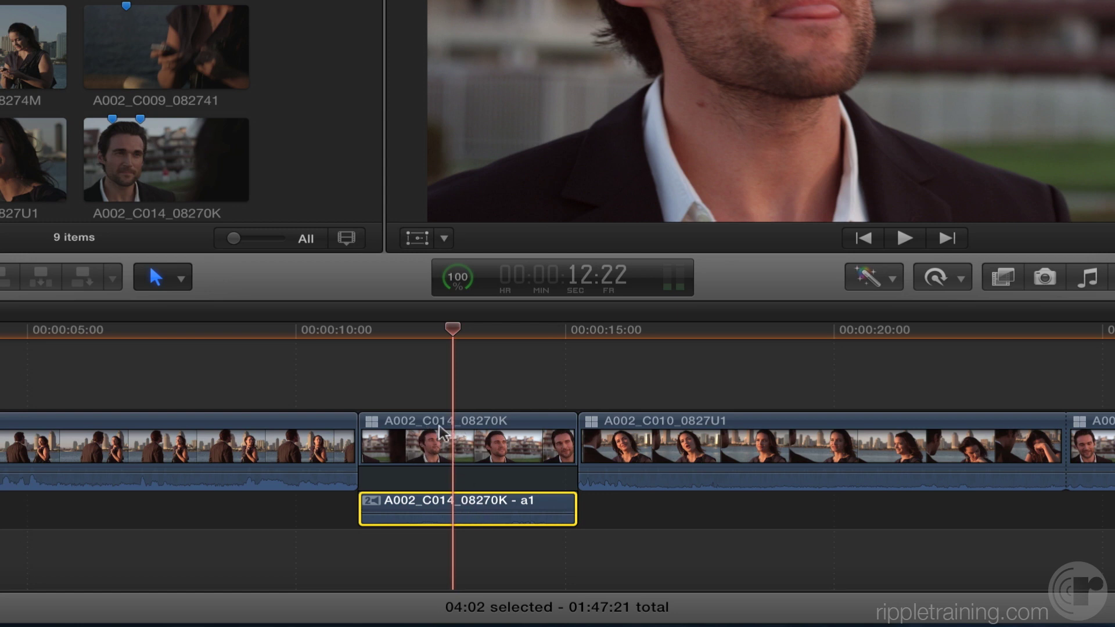
pyautogui.moveTo(442, 504)
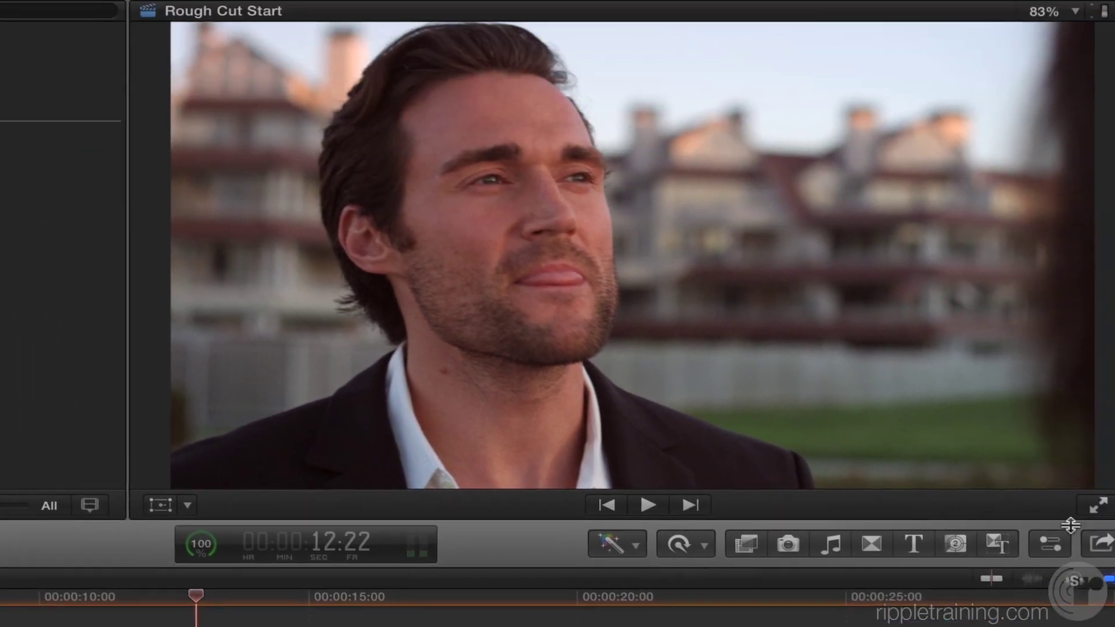
# Step: In the Audio inspector, expand the channels of all four angles under Channel Configuration
pyautogui.click(1074, 346)
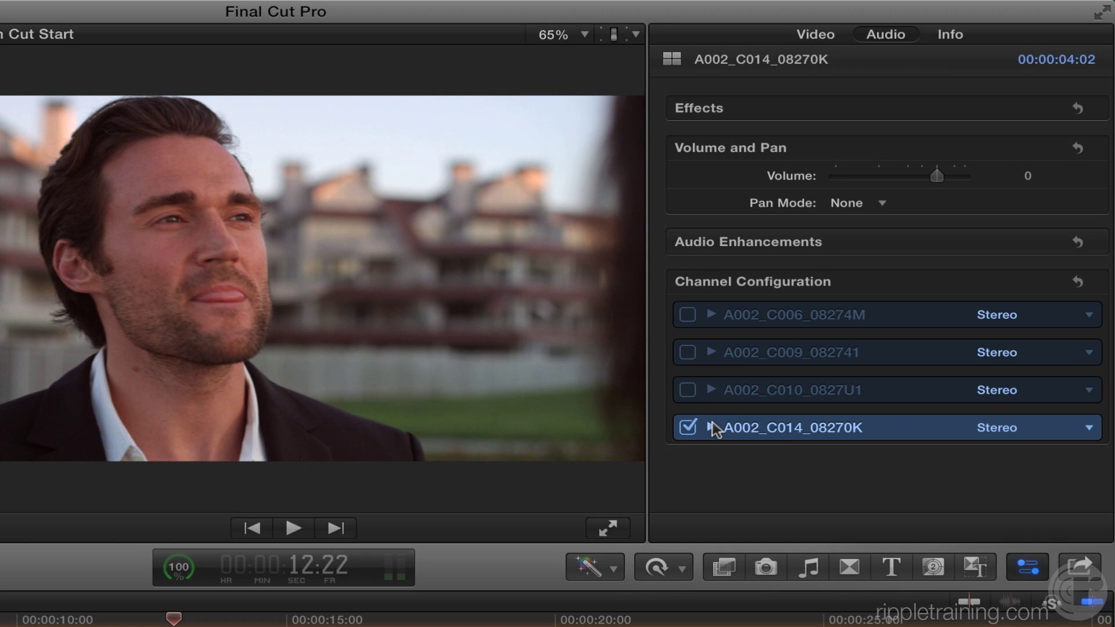
pyautogui.click(712, 429)
pyautogui.click(711, 390)
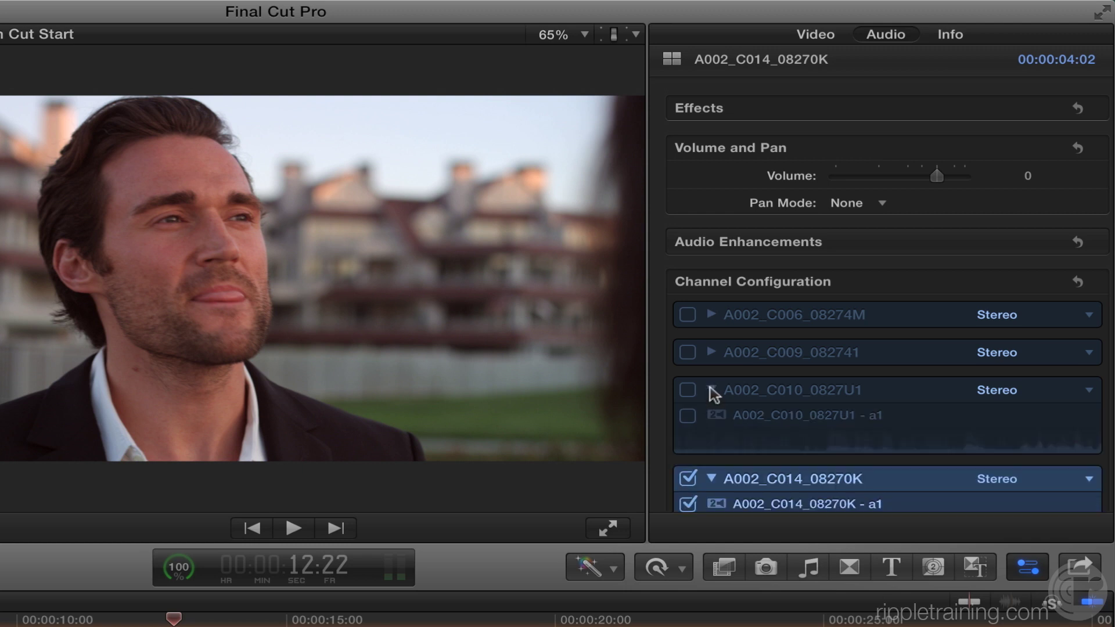
pyautogui.click(711, 352)
pyautogui.click(709, 316)
pyautogui.scroll(-5, 901, 363)
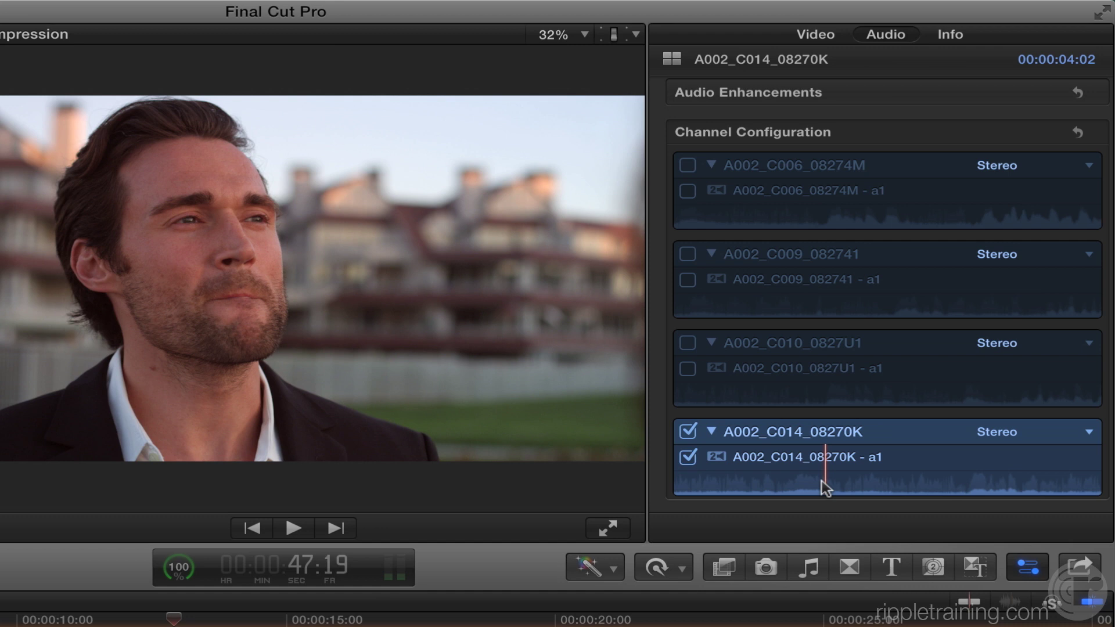
# Step: Preview the A002_C014_08270K waveform, then enable the A002_C010_0827U1 angle's audio
pyautogui.click(696, 485)
pyautogui.press('space')
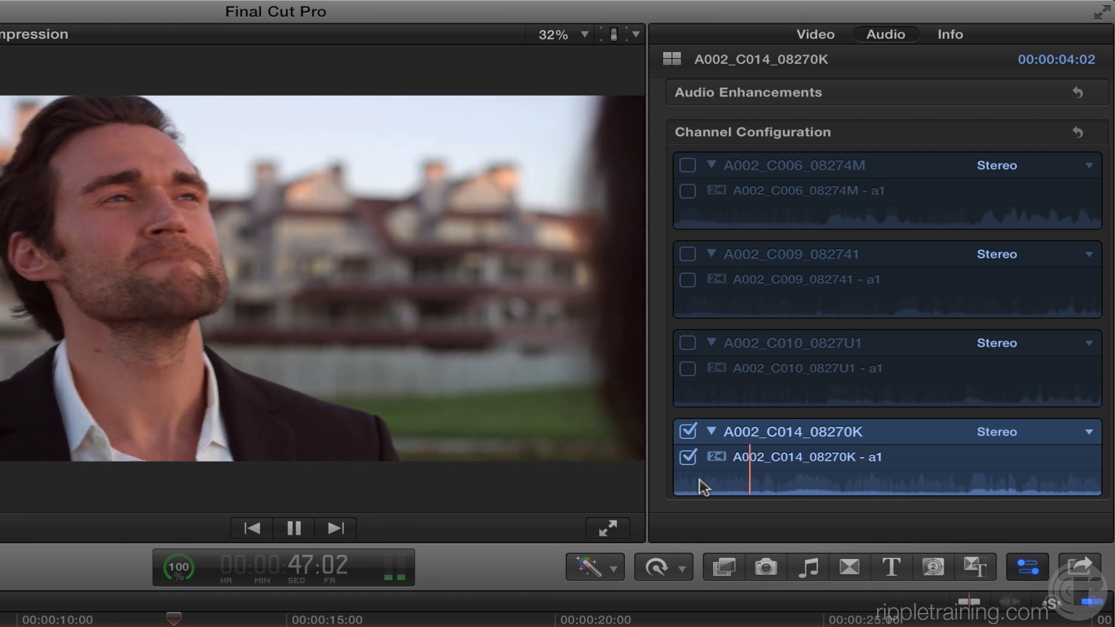
pyautogui.press('space')
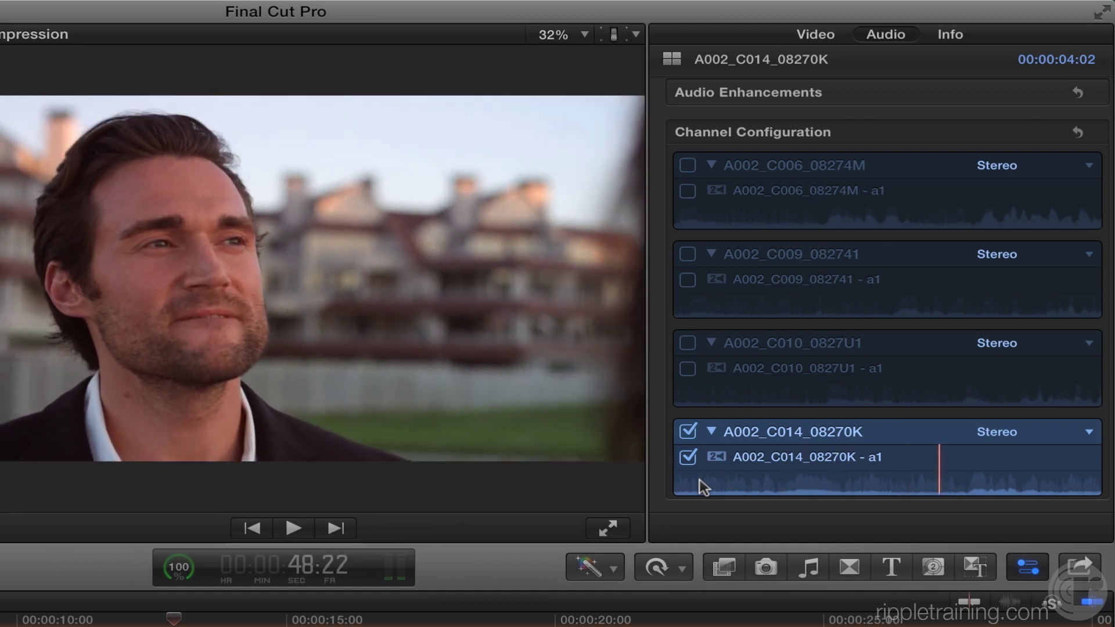
pyautogui.moveTo(702, 487); pyautogui.dragTo(743, 487)
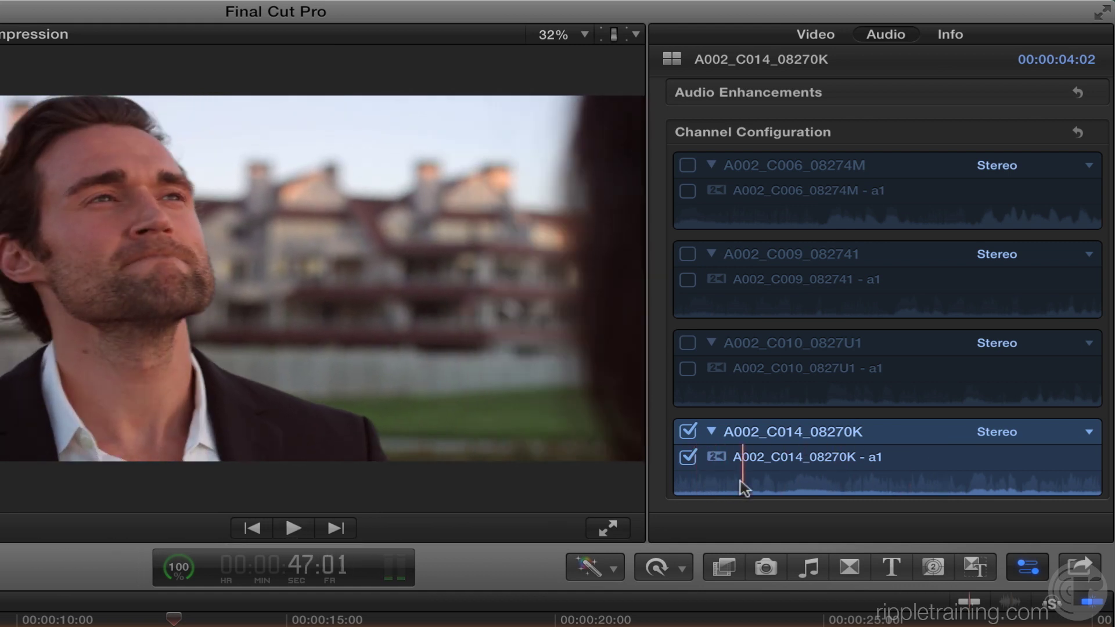
pyautogui.click(688, 344)
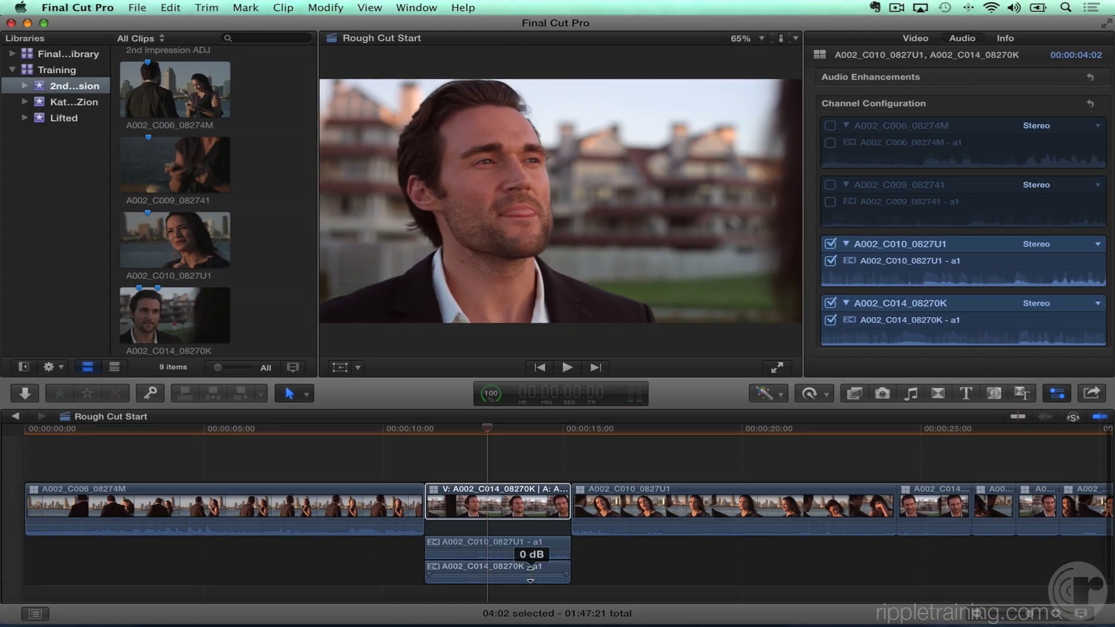
# Step: Turn off the A002_C014_08270K audio, then audition the A002_C010_0827U1 and A002_C009_082741 takes
pyautogui.click(830, 303)
pyautogui.press('space')
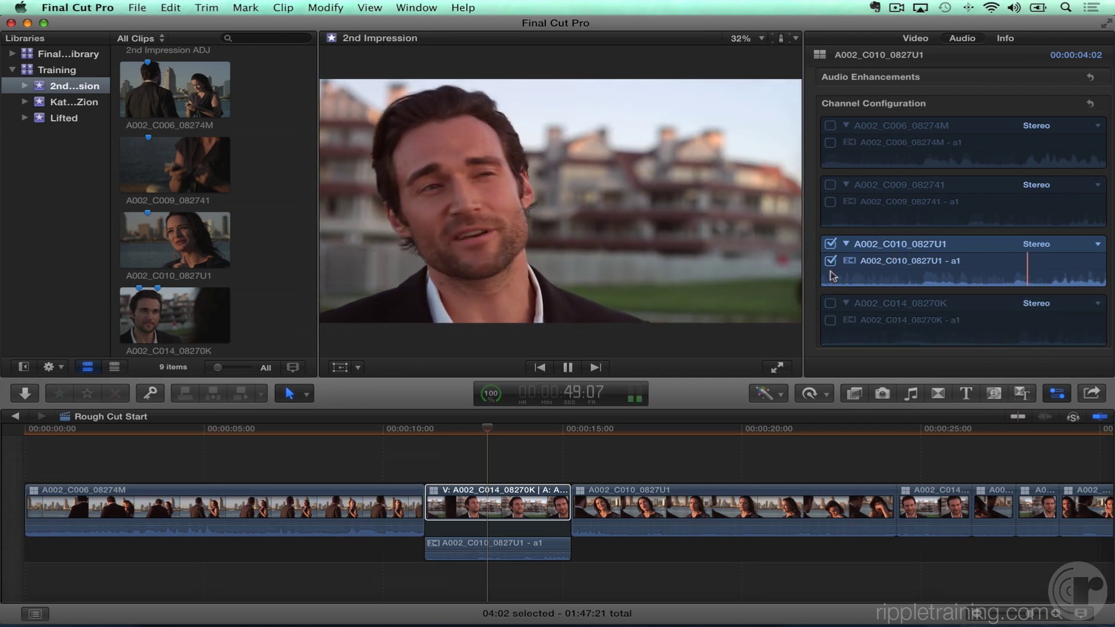
pyautogui.press('space')
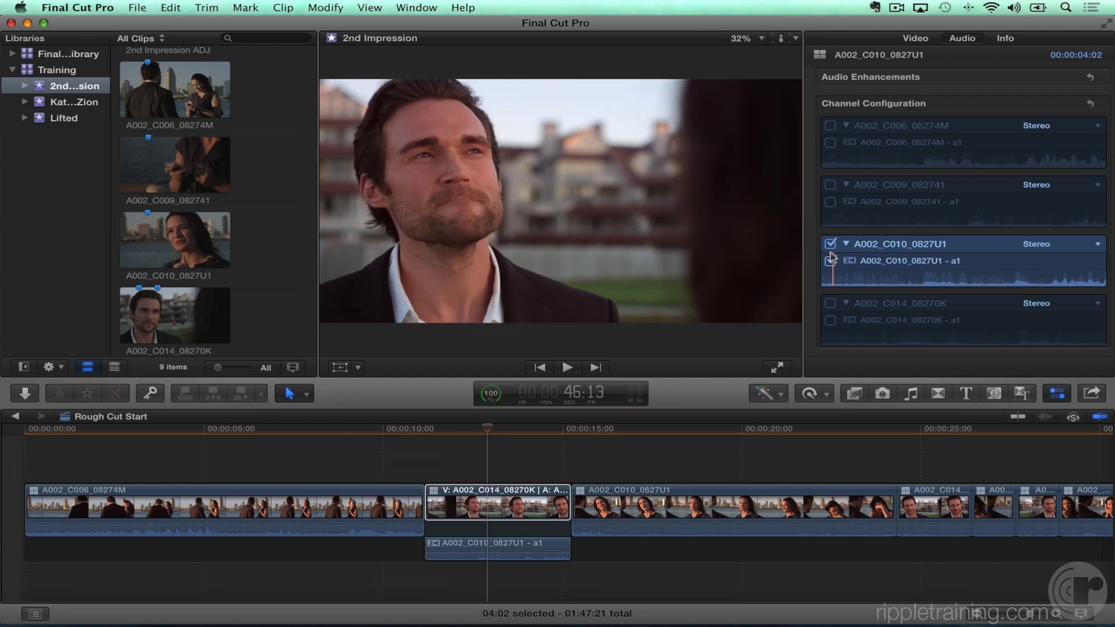
pyautogui.click(830, 185)
pyautogui.press('space')
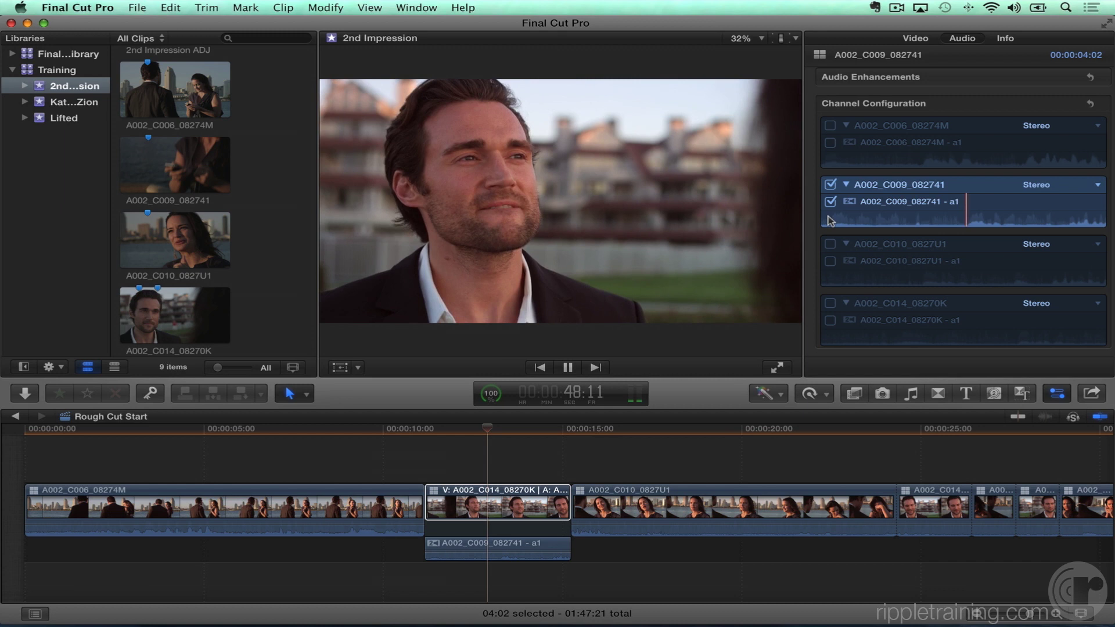
pyautogui.press('space')
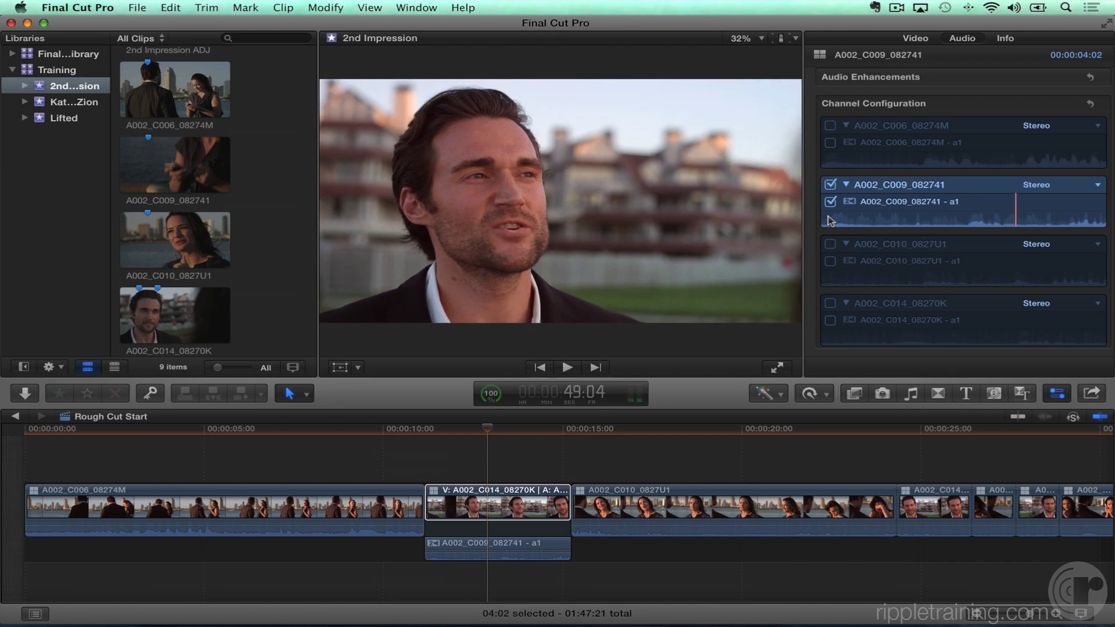
# Step: Switch the audio to only the A002_C006_08274M take and audition it twice
pyautogui.click(827, 124)
pyautogui.click(831, 186)
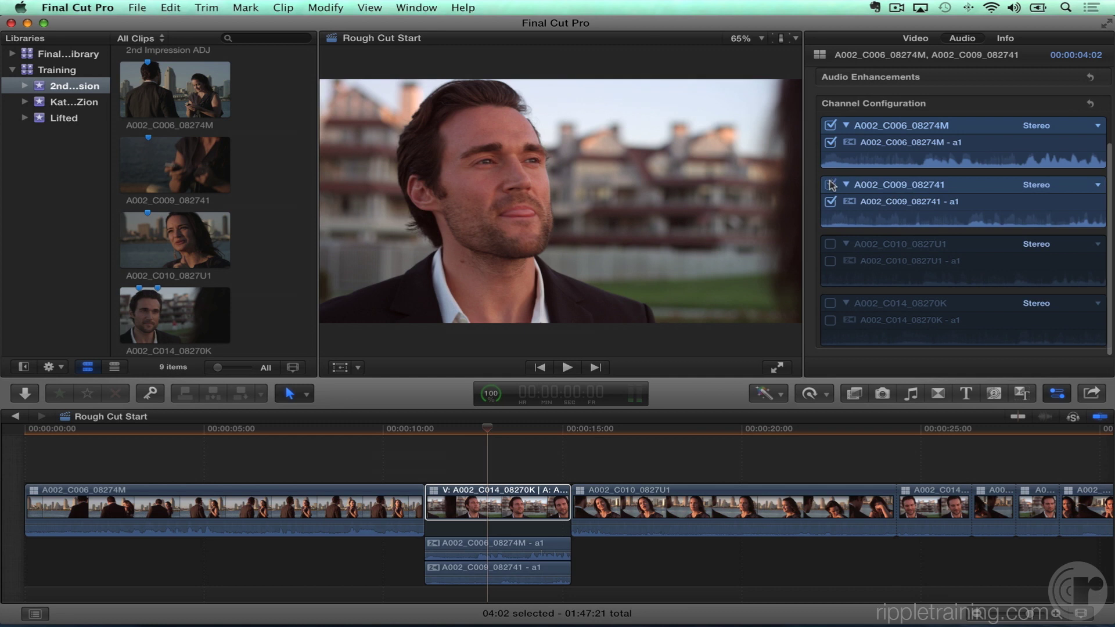
pyautogui.press('space')
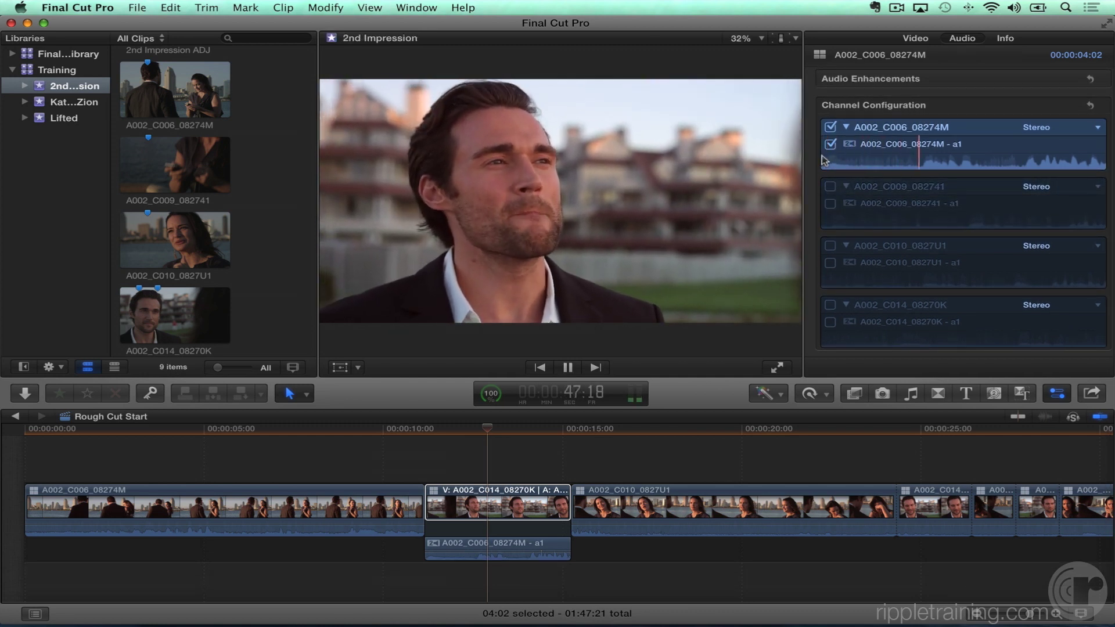
pyautogui.press('space')
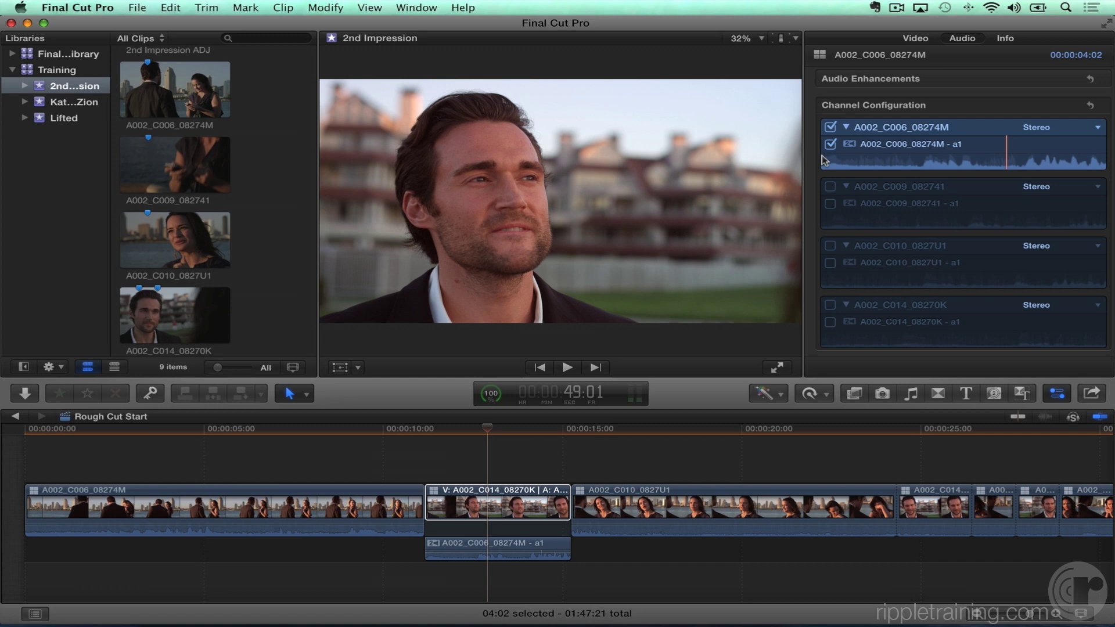
pyautogui.hotkey('shift', '/')
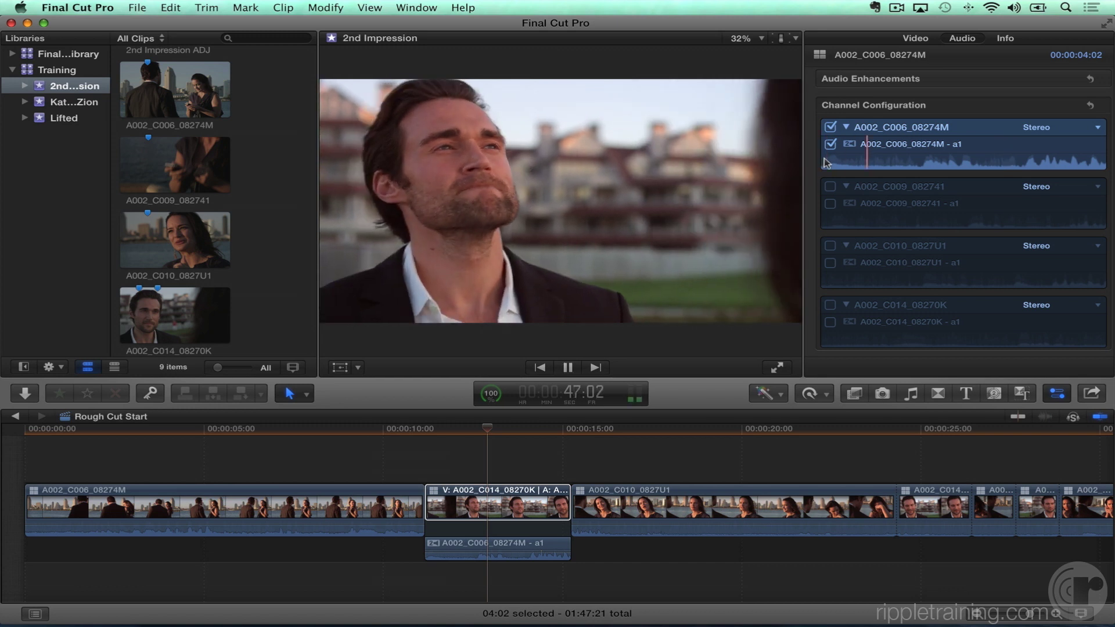
pyautogui.press('space')
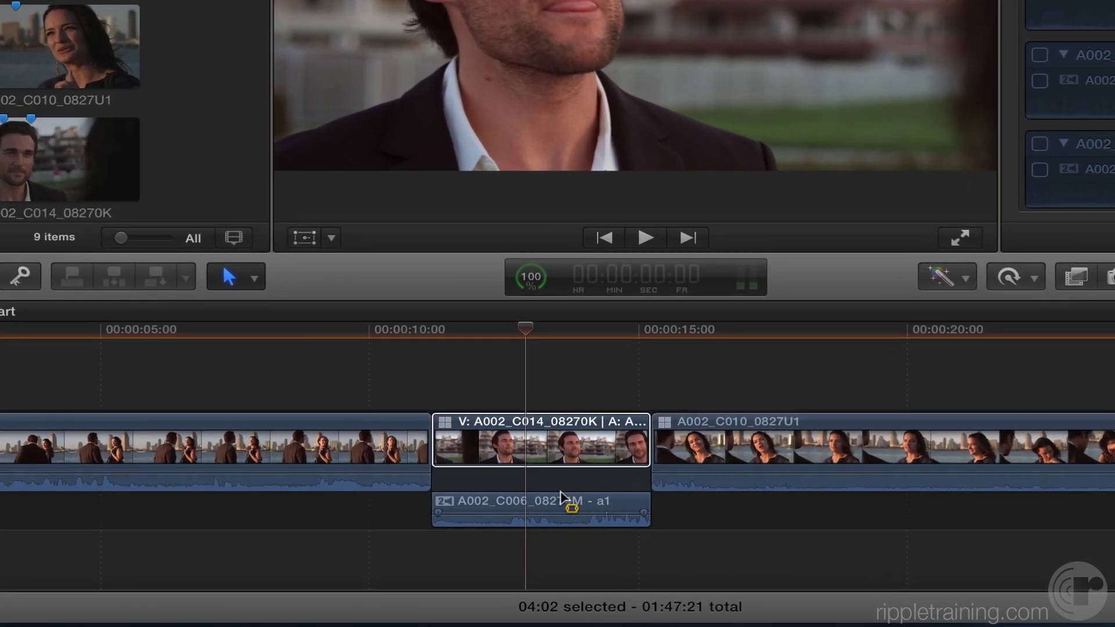
pyautogui.click(589, 505)
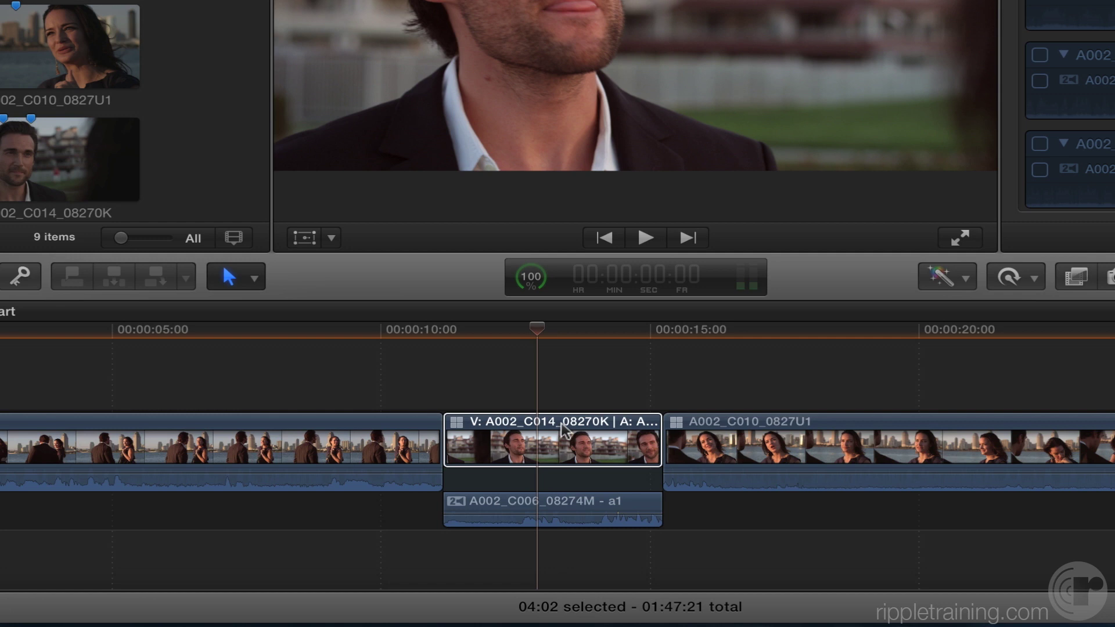
# Step: Detach the multicam clip's A002_C006_08274M audio as a separate clip and zoom the timeline in
pyautogui.rightClick(566, 435)
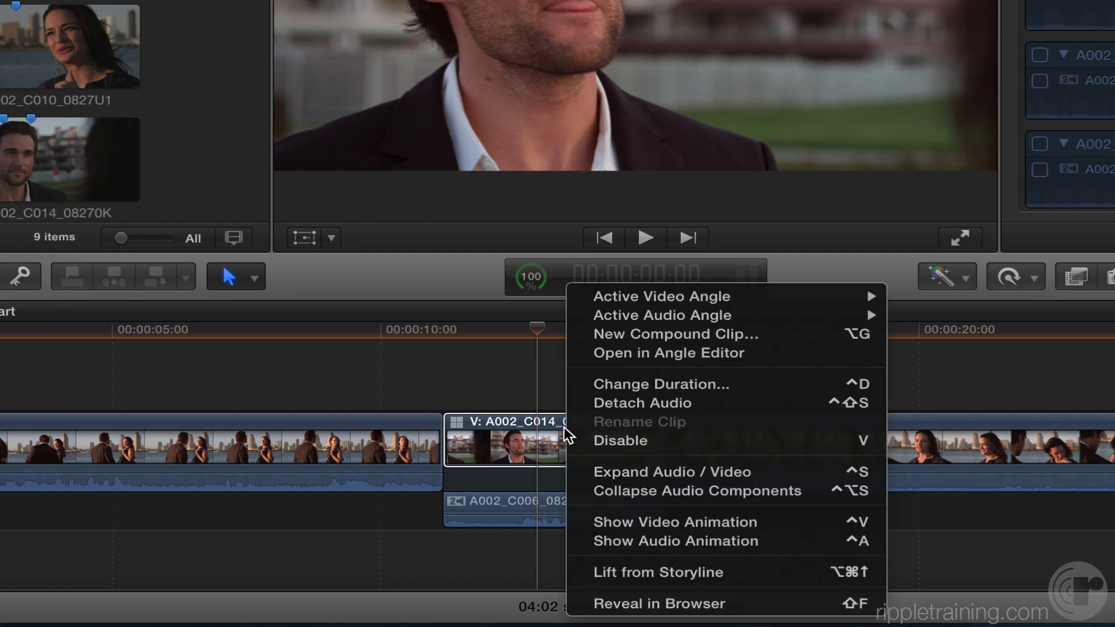
pyautogui.click(750, 402)
pyautogui.scroll(-2, 749, 529)
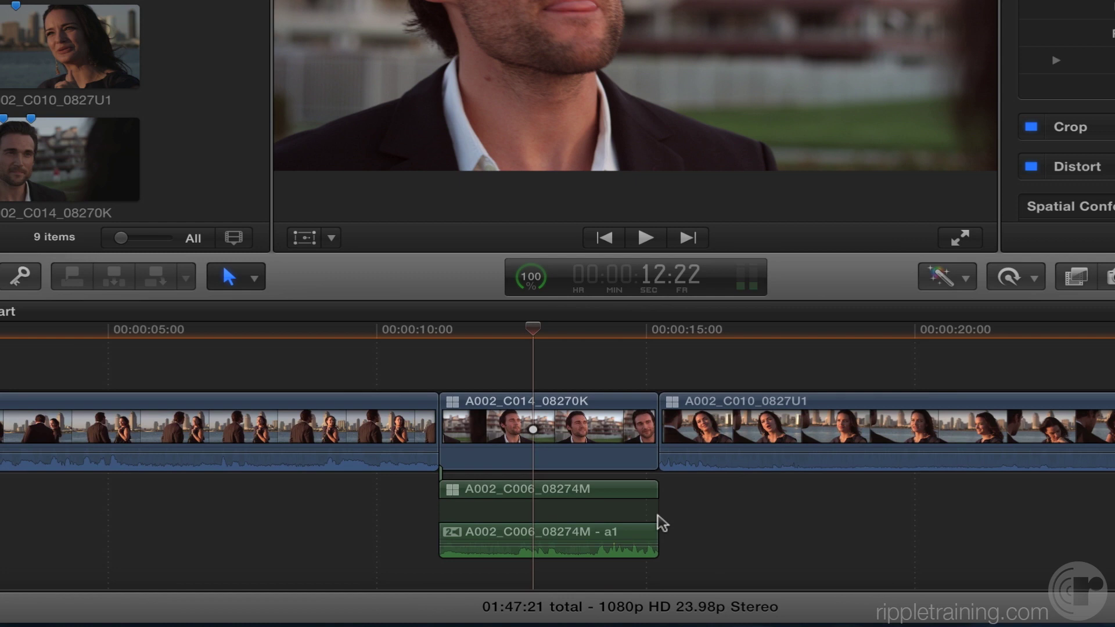
pyautogui.press('super+equal')
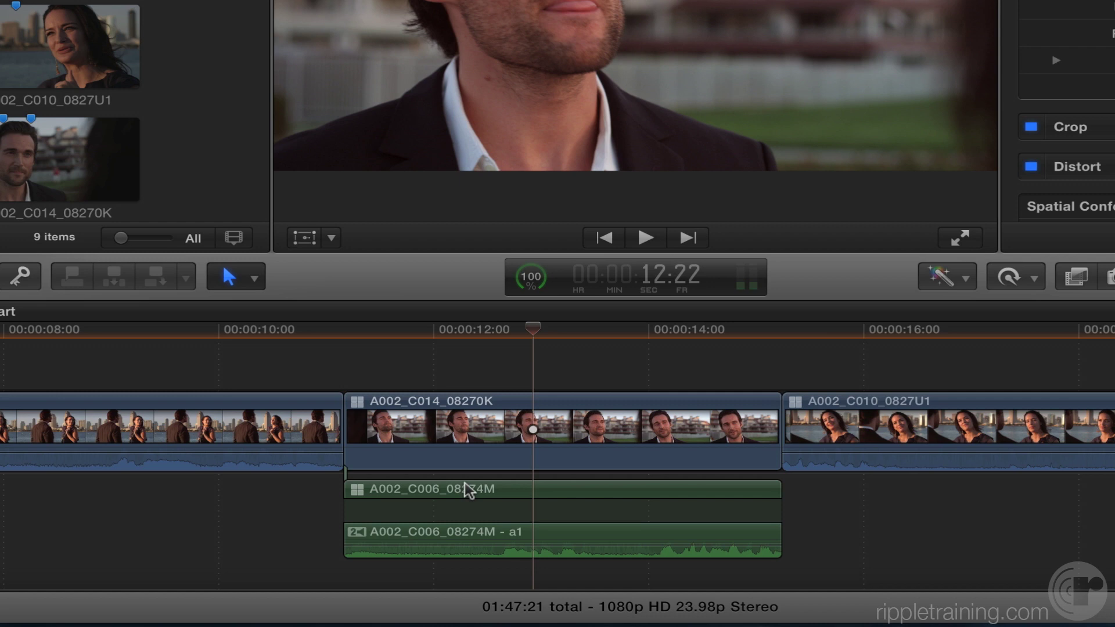
# Step: Collapse the green clip's audio components and play from 11 to 14 seconds to check sync
pyautogui.rightClick(479, 493)
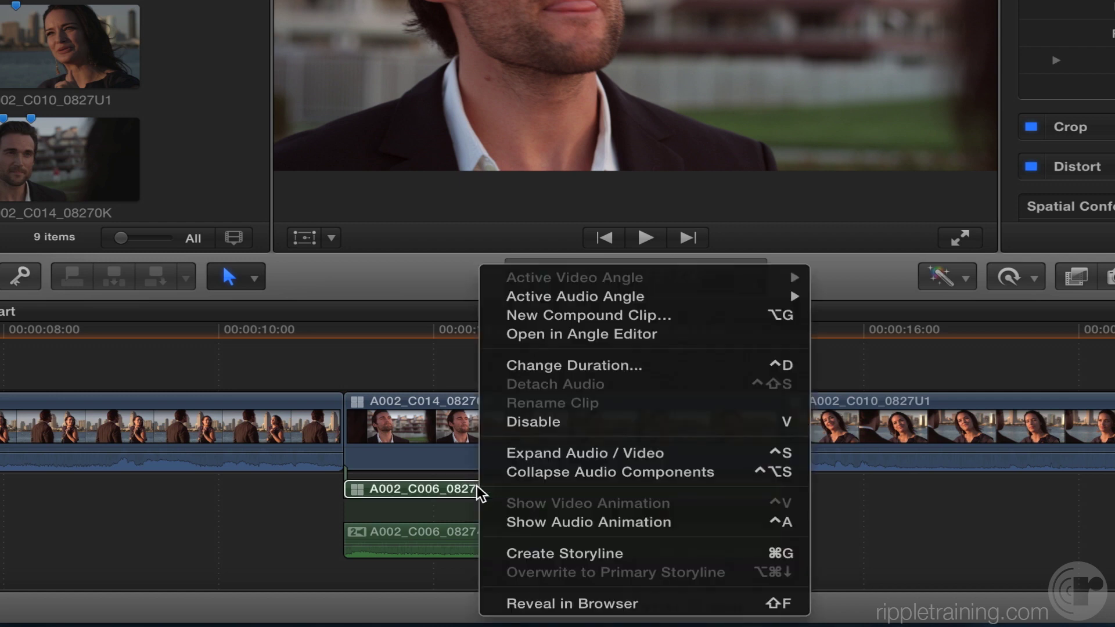
pyautogui.click(704, 471)
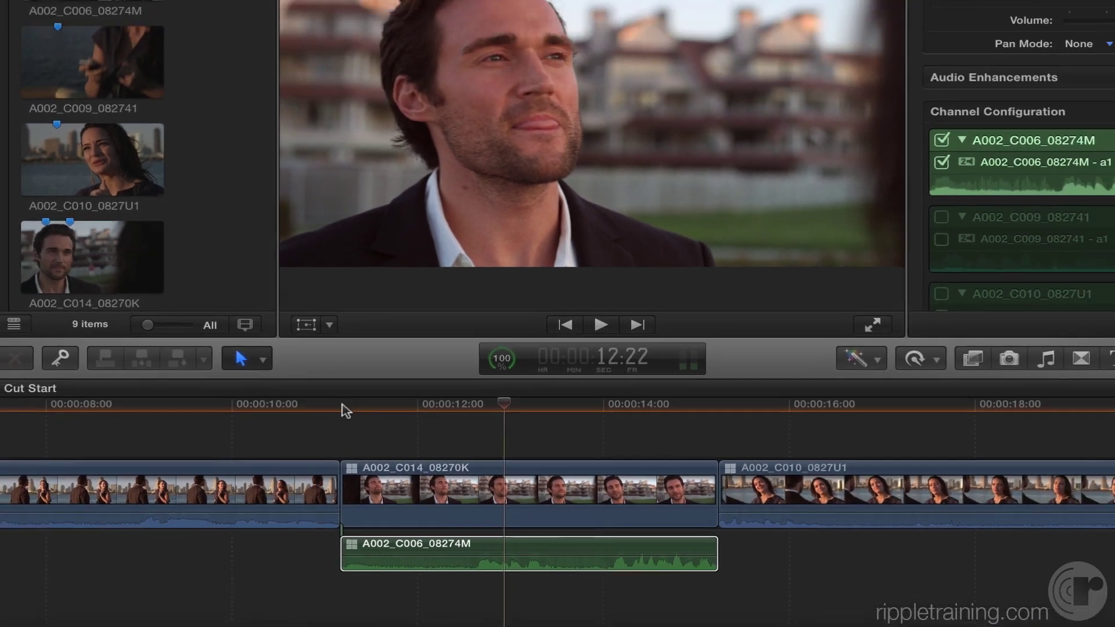
pyautogui.click(344, 341)
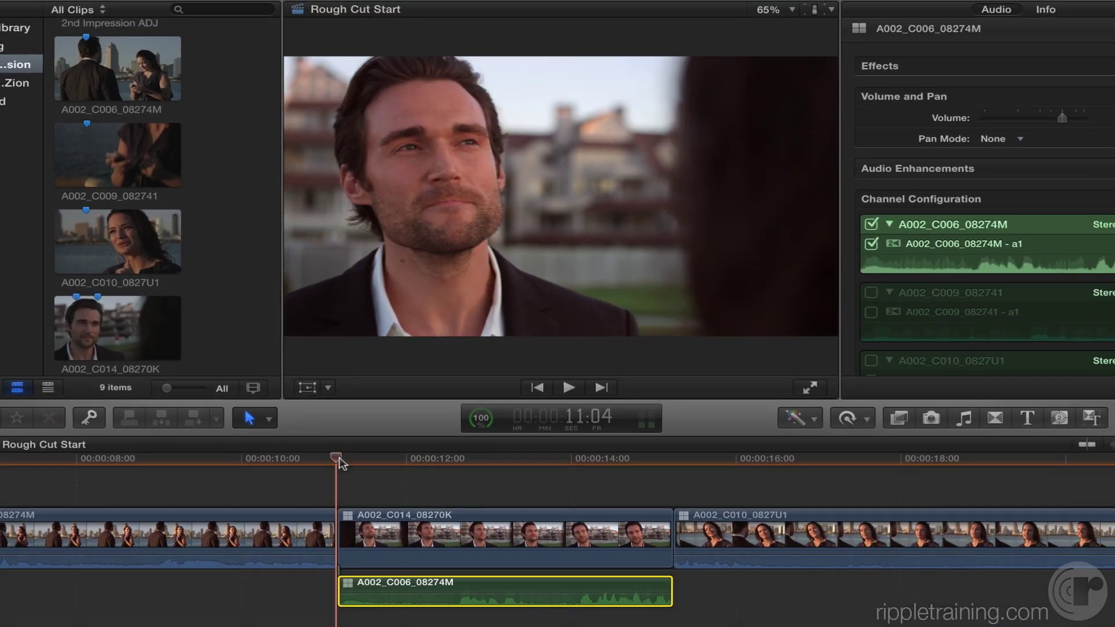
pyautogui.press('space')
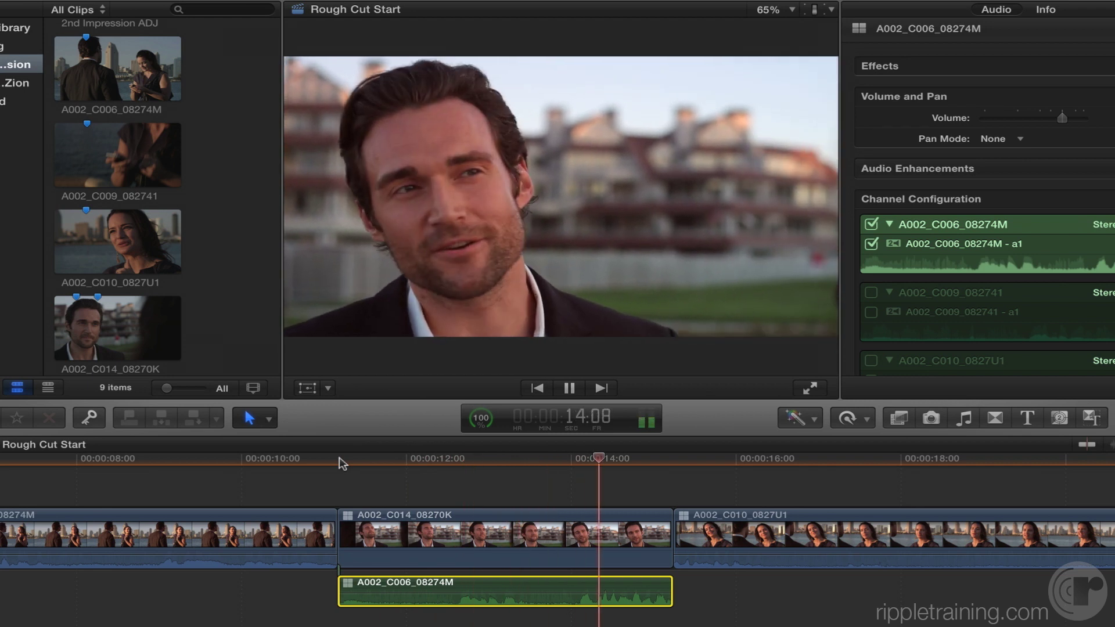
pyautogui.click(456, 459)
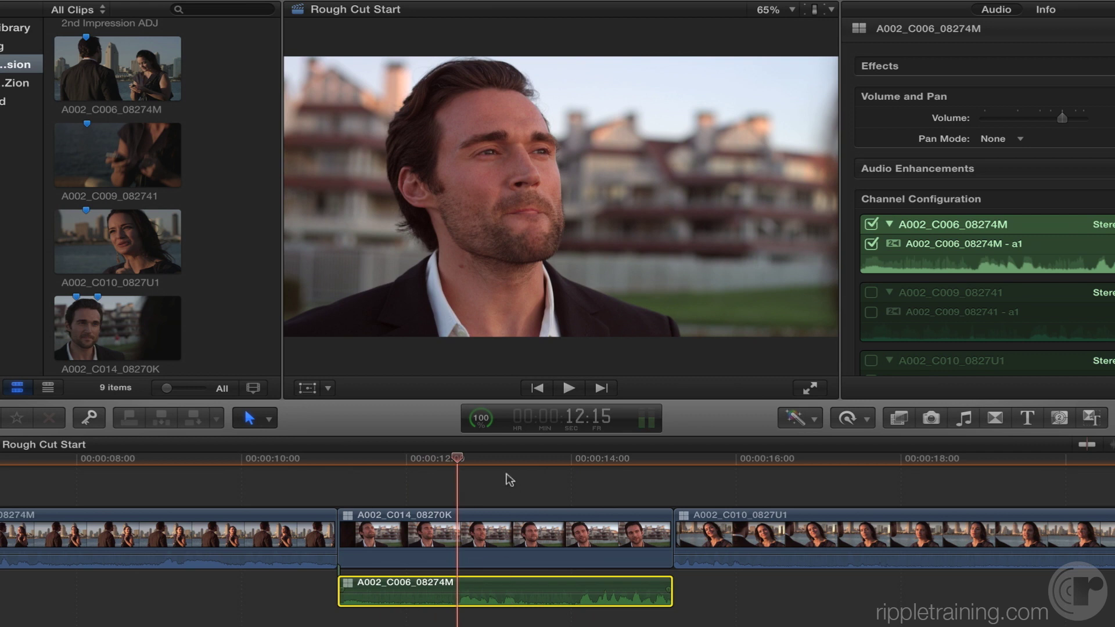
pyautogui.moveTo(473, 458); pyautogui.dragTo(570, 467)
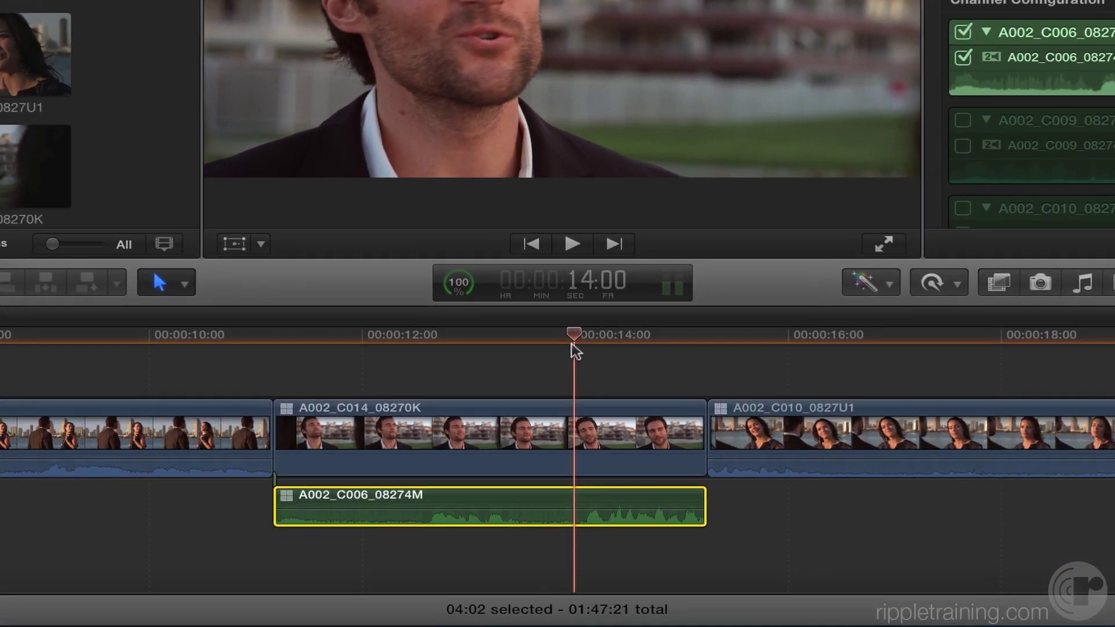
pyautogui.press('t')
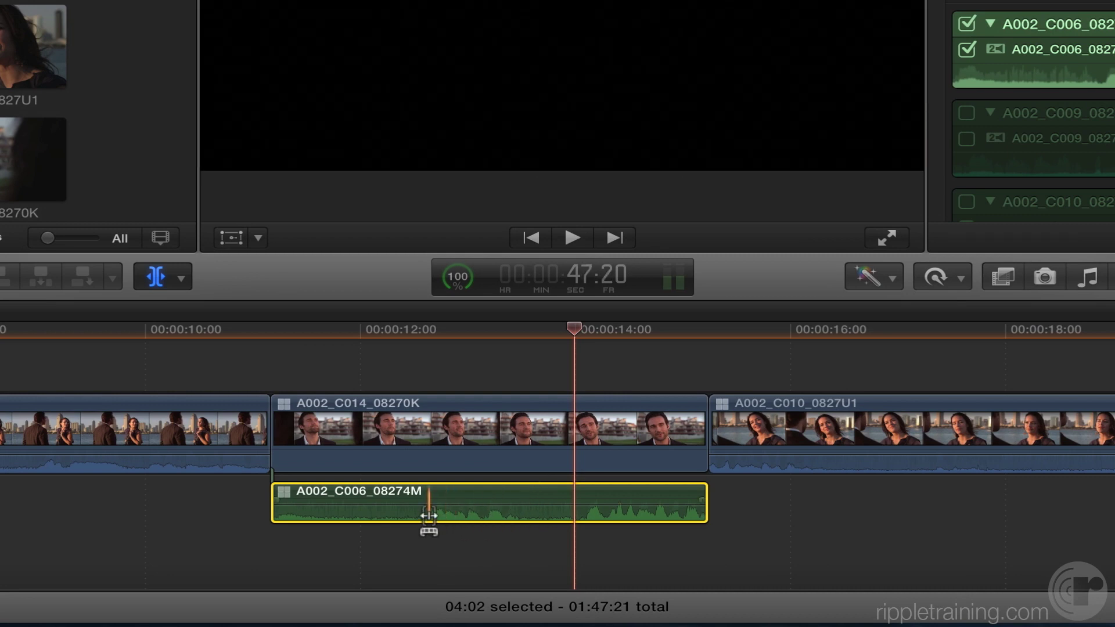
# Step: Slip the green A002_C006_08274M clip's audio +01:08.55 into sync, then return to about 10 seconds
pyautogui.moveTo(426, 518); pyautogui.dragTo(573, 525)
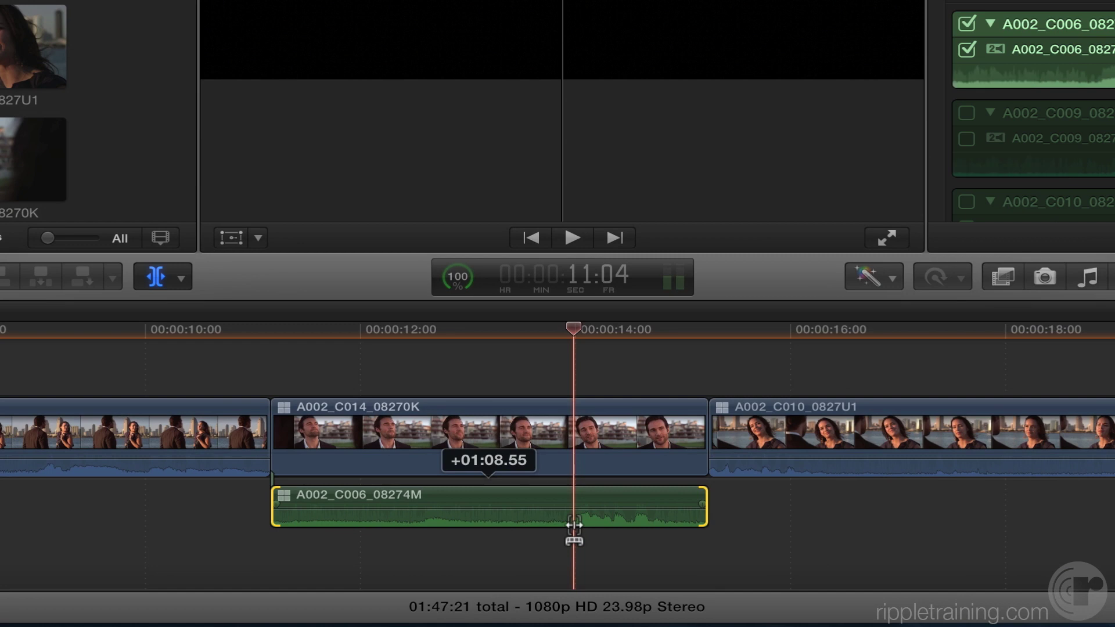
pyautogui.moveTo(574, 525); pyautogui.dragTo(574, 527)
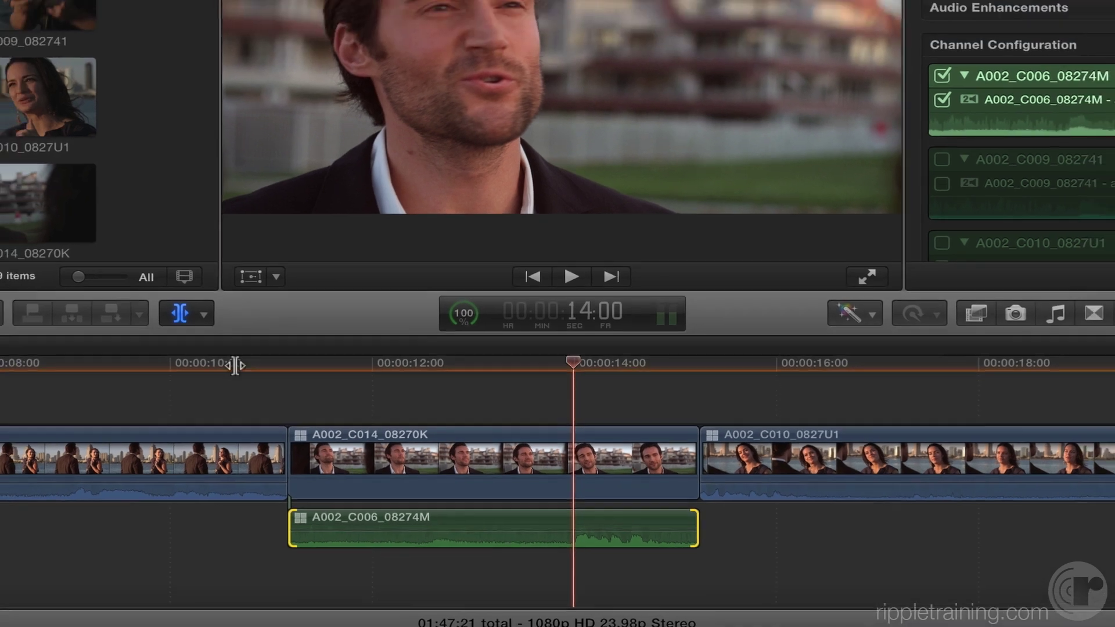
pyautogui.click(212, 330)
pyautogui.press('space')
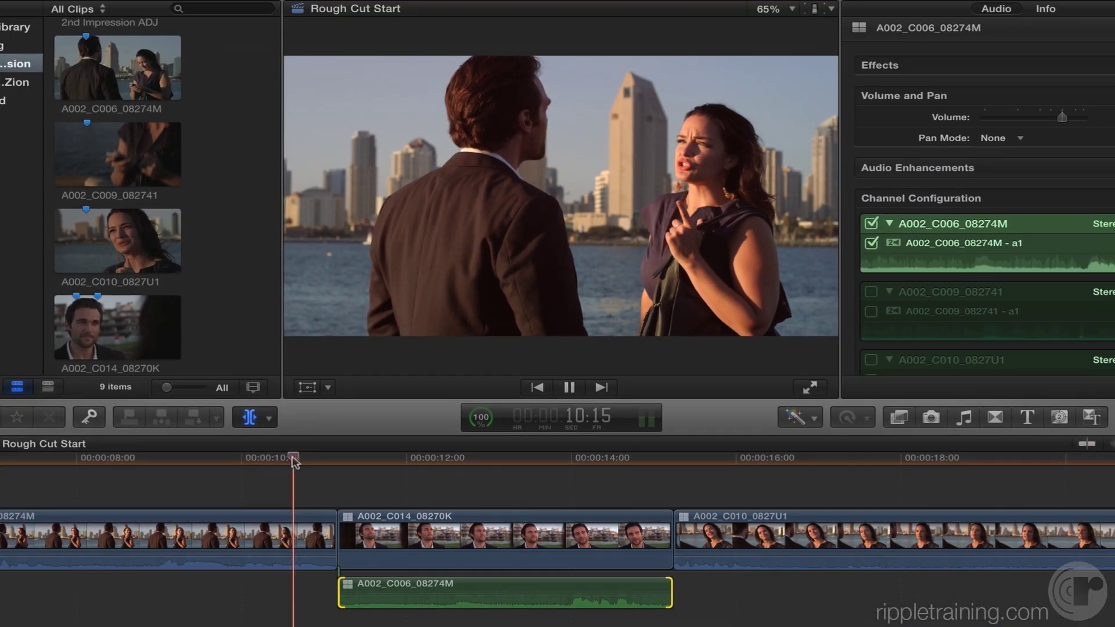